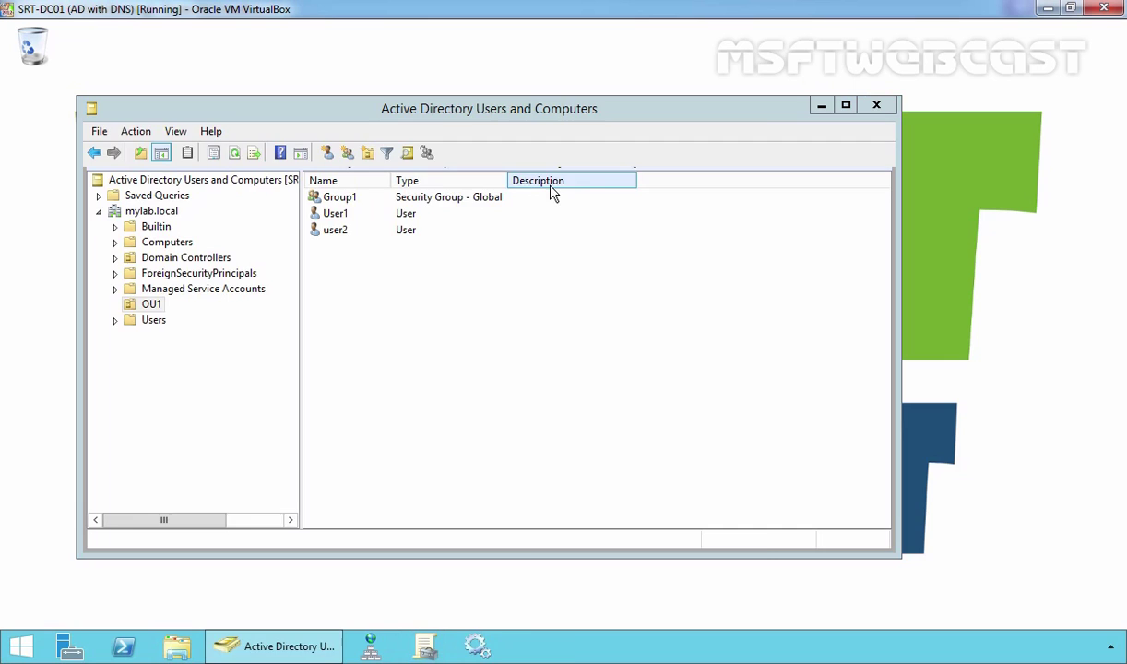
- Maximize the console and expand the mylab.local forest, Domains, and the mylab.local domain
double_click(445, 153)
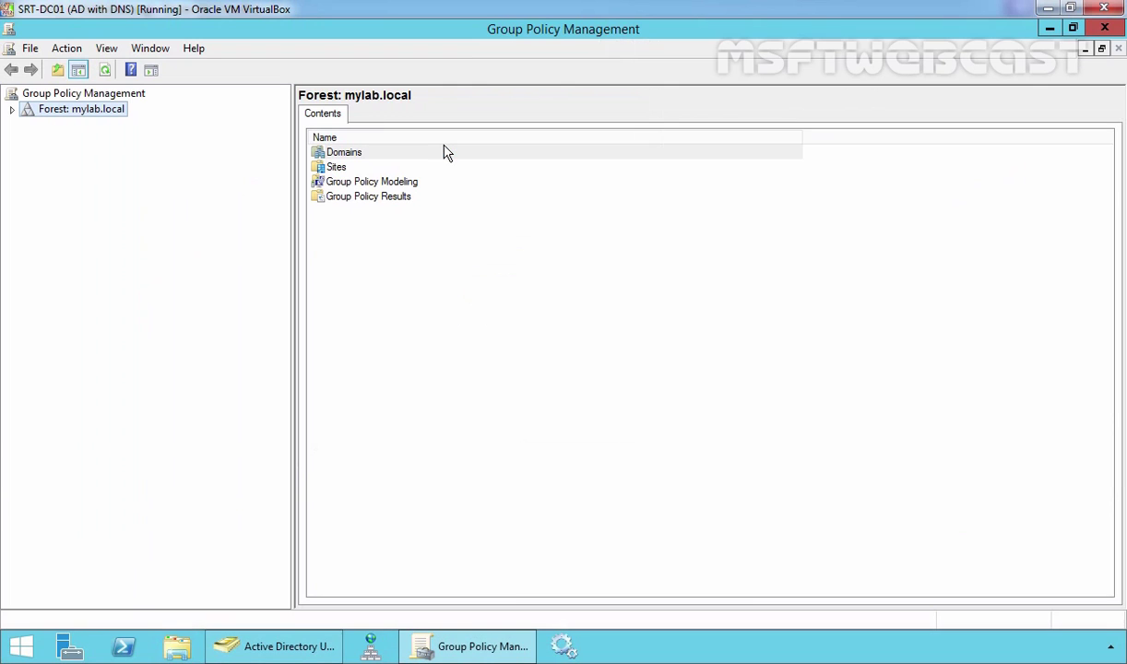
double_click(92, 112)
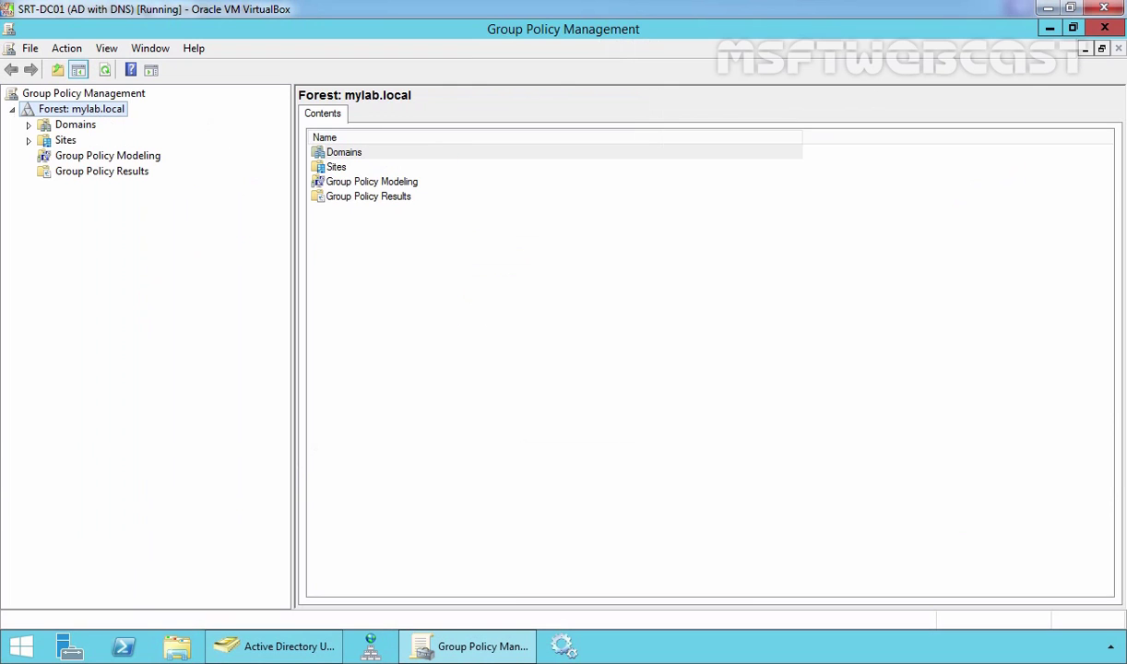
double_click(86, 125)
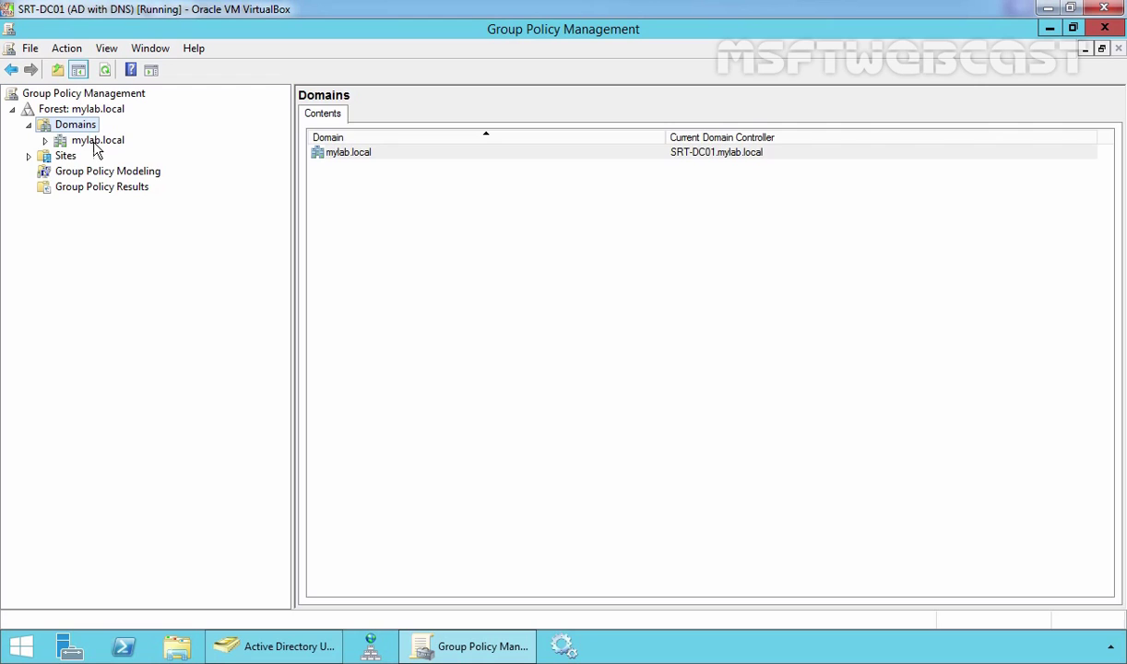
double_click(98, 143)
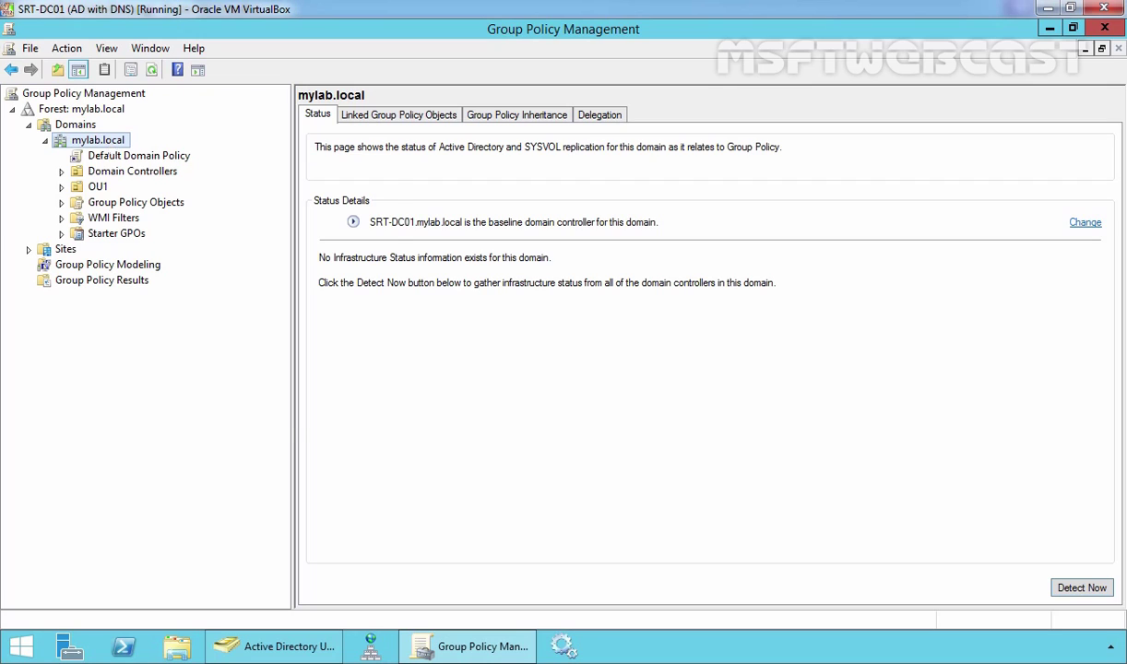
- Create a GPO named 'Removable Drive Write Access Deny' linked to mylab.local and view its scope
right_click(109, 144)
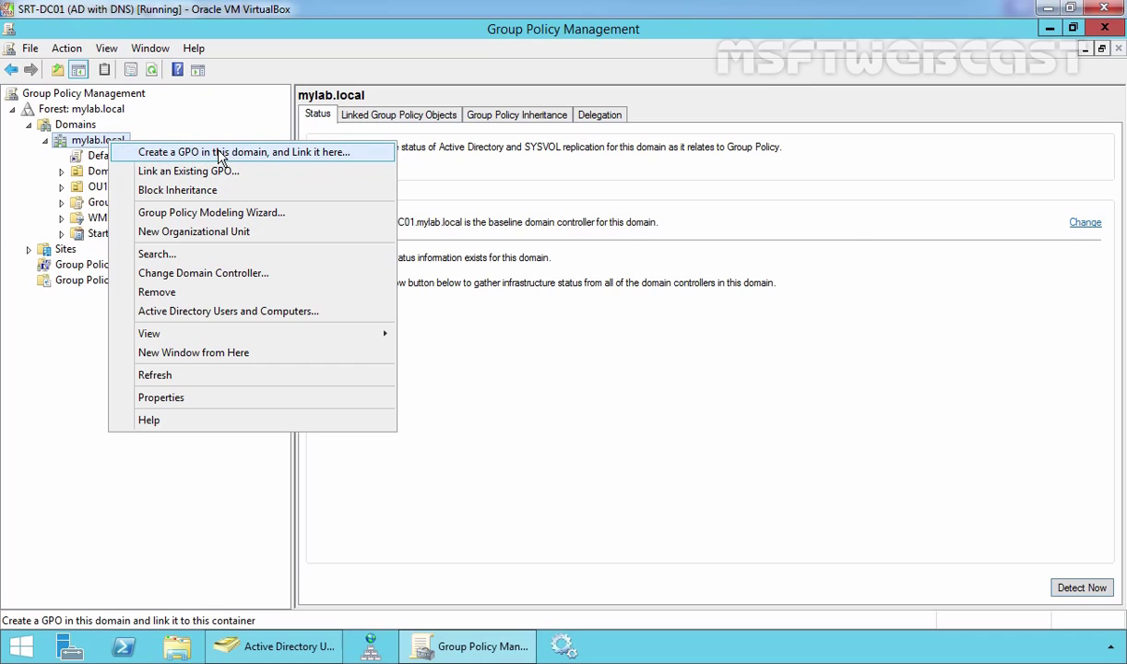
click(265, 155)
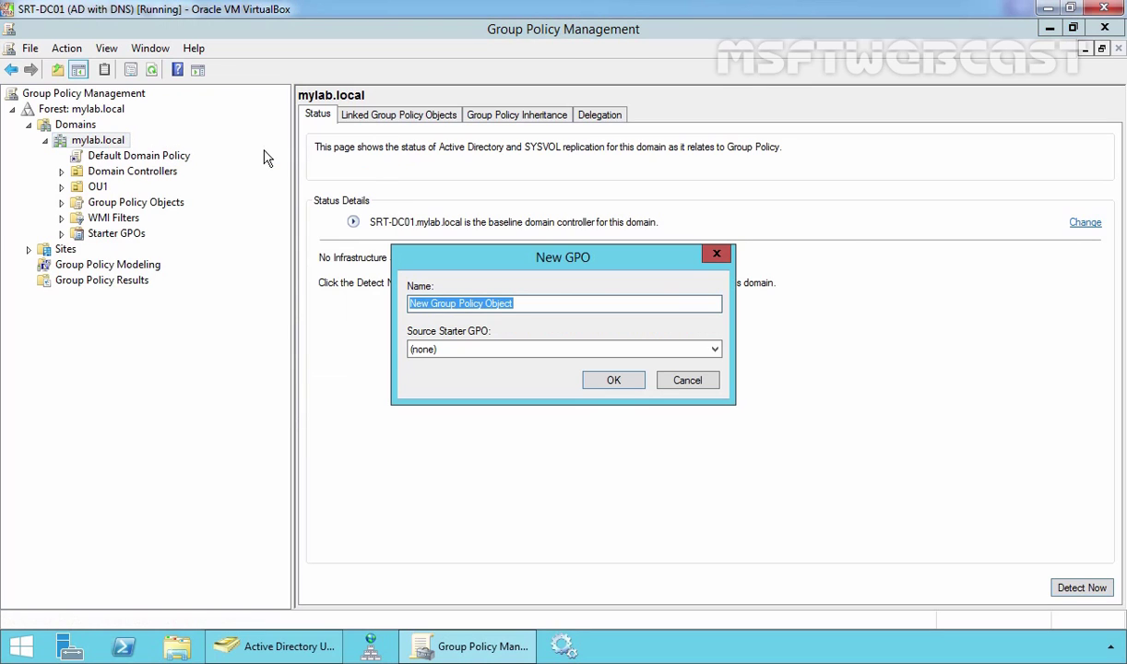
key(BackSpace)
text(Removable Drive Write Access Deny)
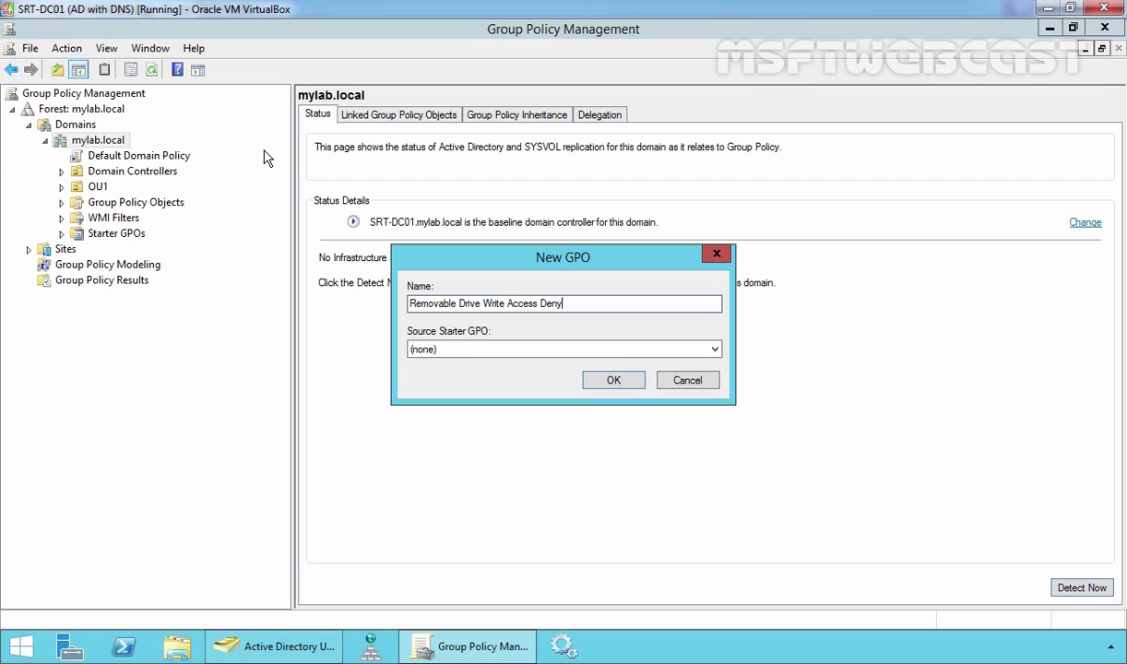
click(613, 380)
click(109, 174)
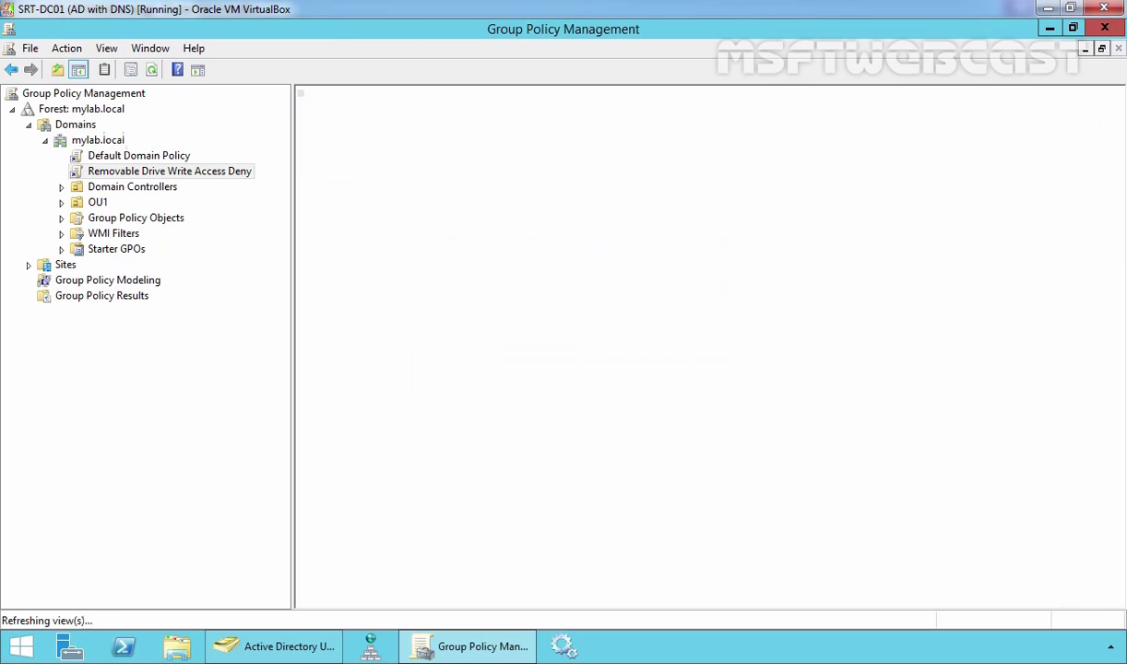
- Edit the new GPO and browse Computer Configuration > Policies > Administrative Templates > System > Removable Storage Access
right_click(171, 182)
click(207, 187)
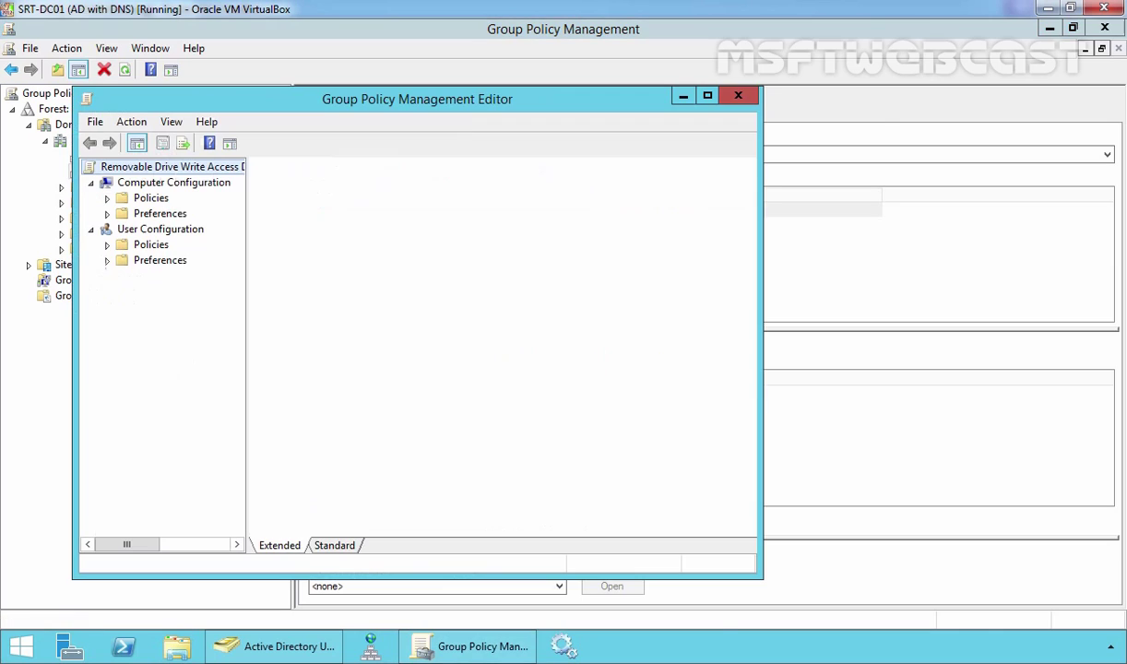
double_click(425, 100)
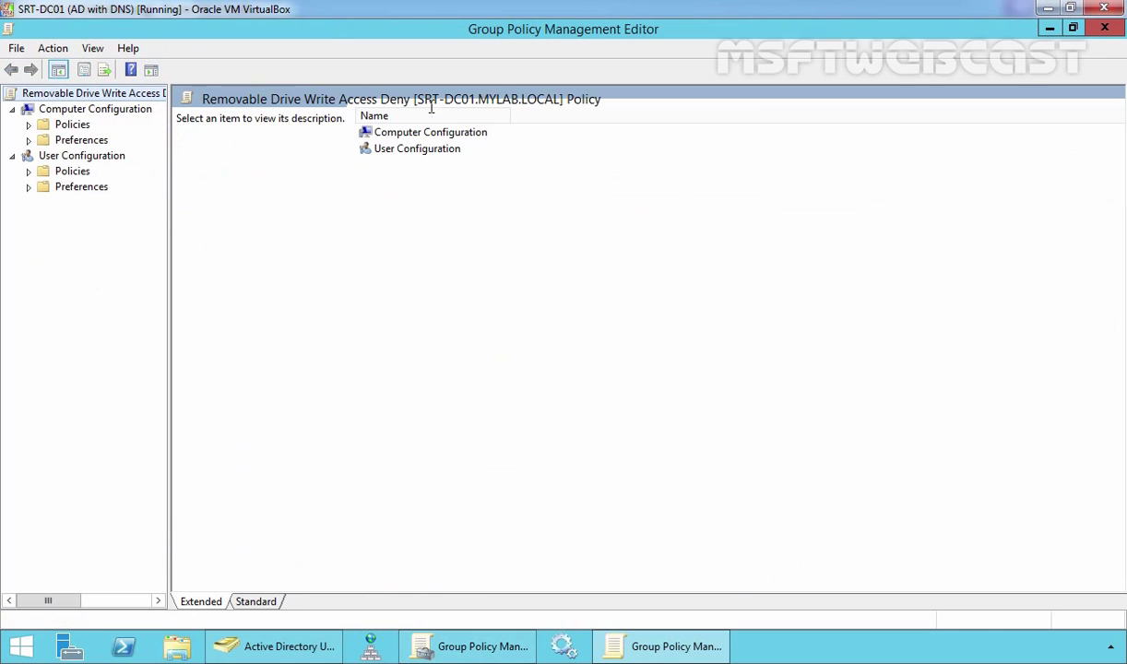
click(93, 110)
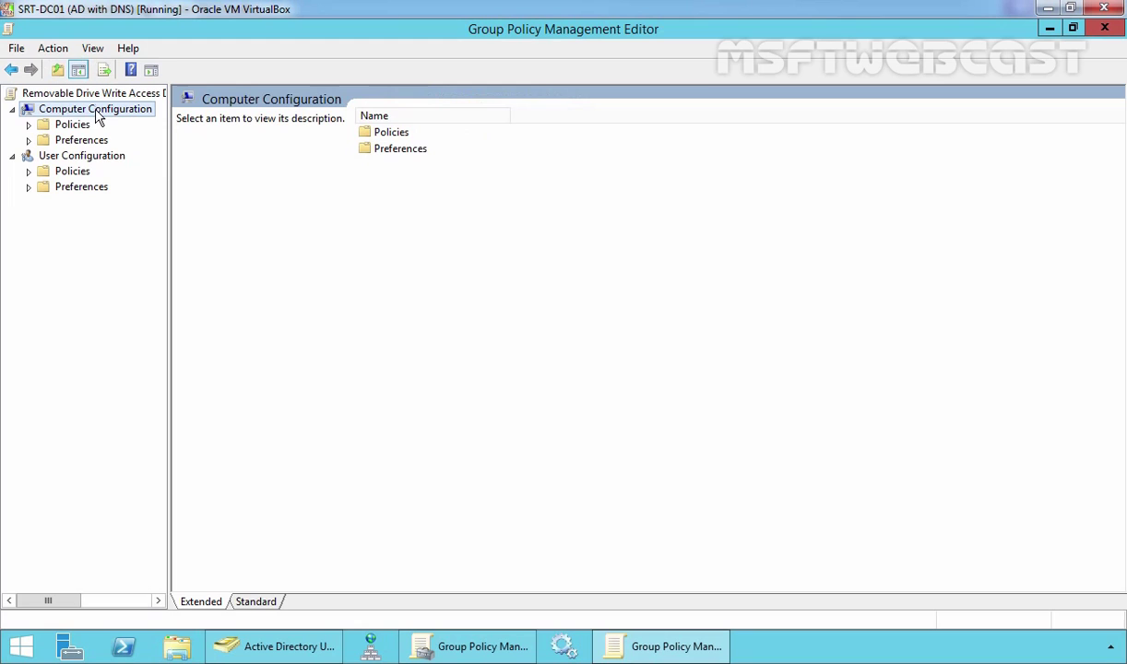
double_click(72, 124)
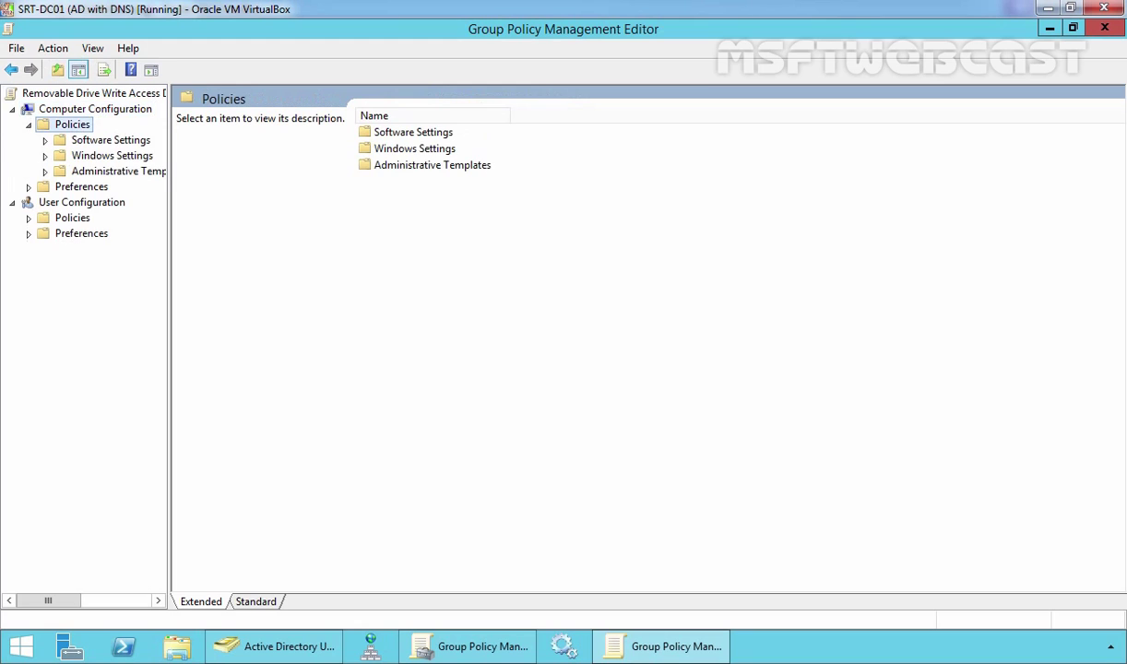
double_click(93, 174)
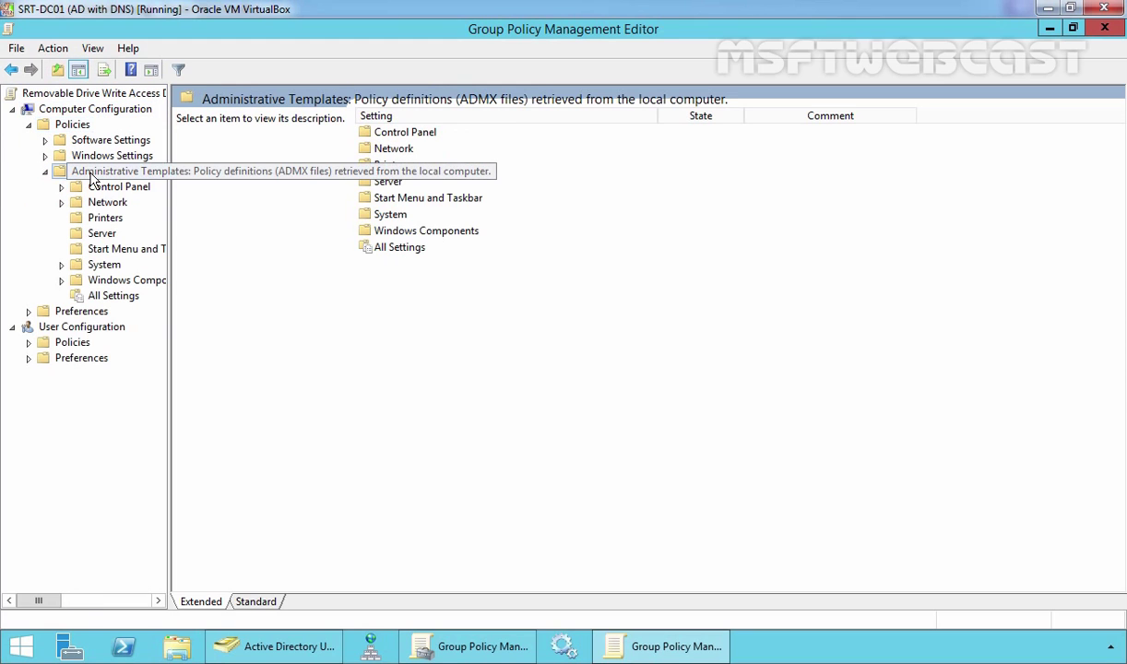
double_click(104, 265)
drag(168, 276, 280, 281)
click(181, 501)
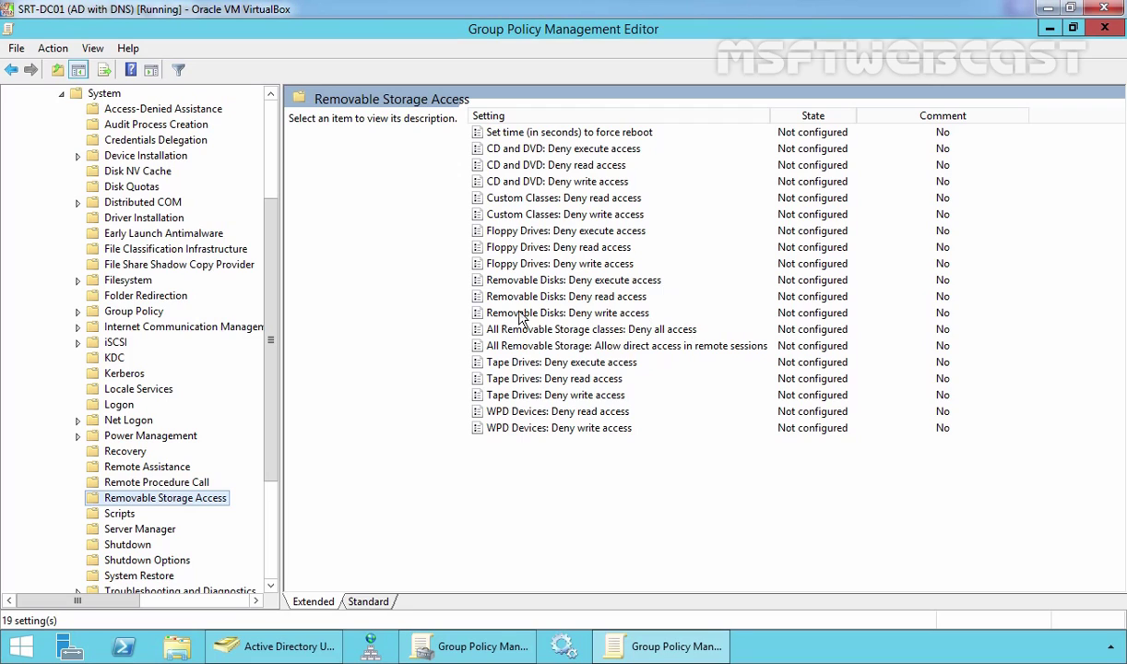
- Set 'Removable Disks: Deny write access' to Enabled, apply it, and close the policy editor
click(489, 313)
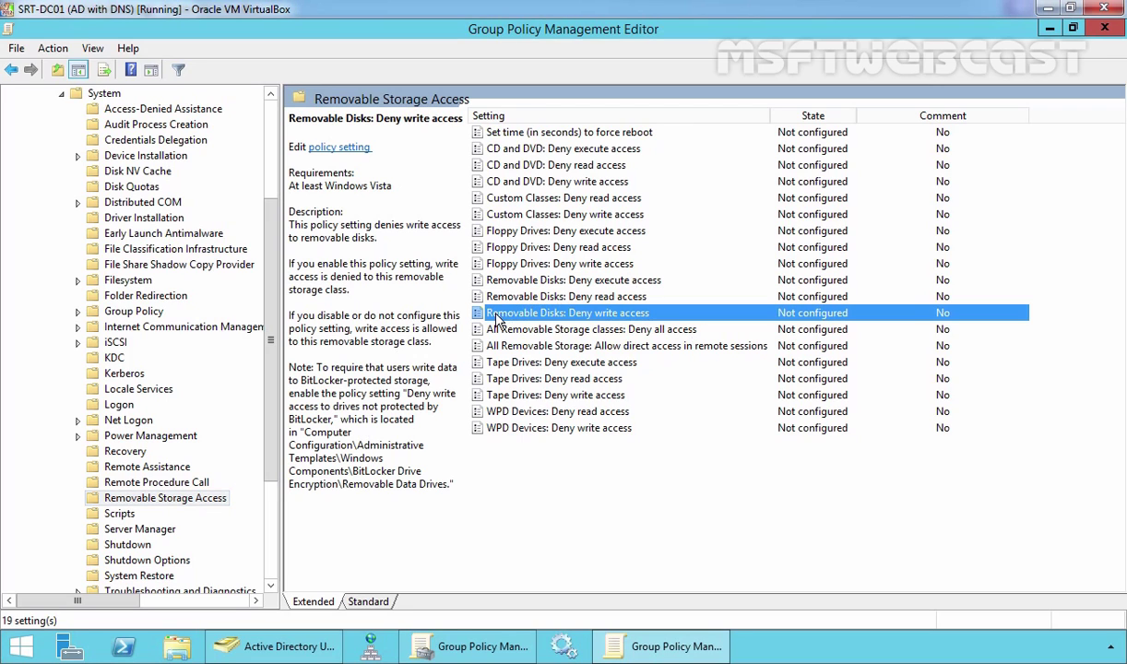
double_click(616, 319)
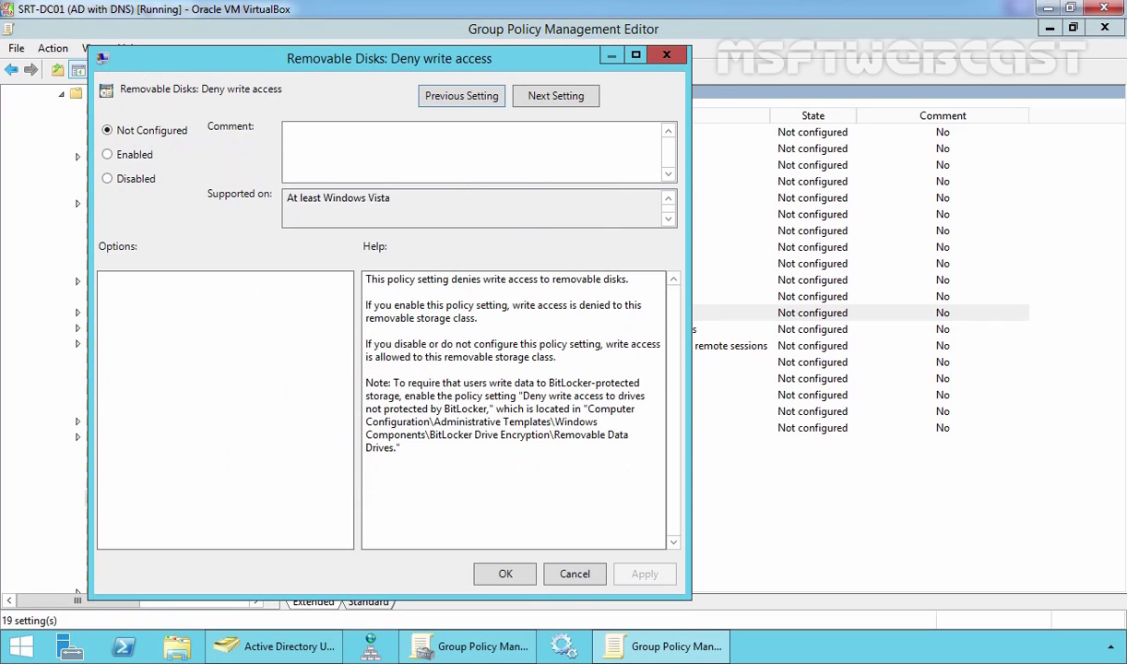
click(136, 154)
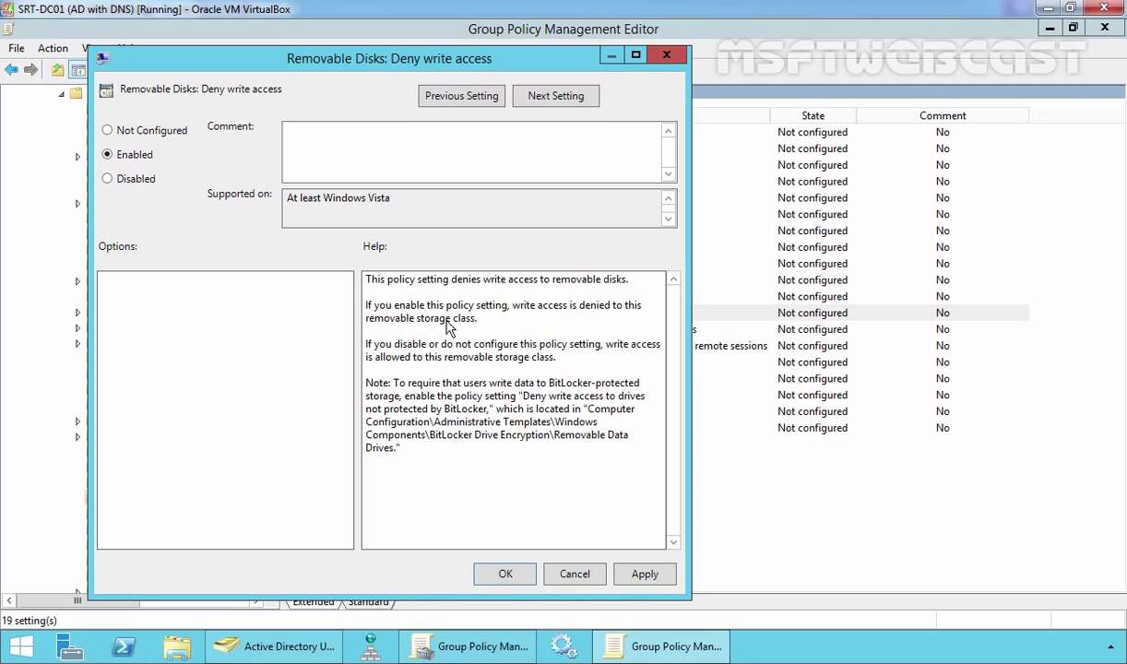
click(645, 574)
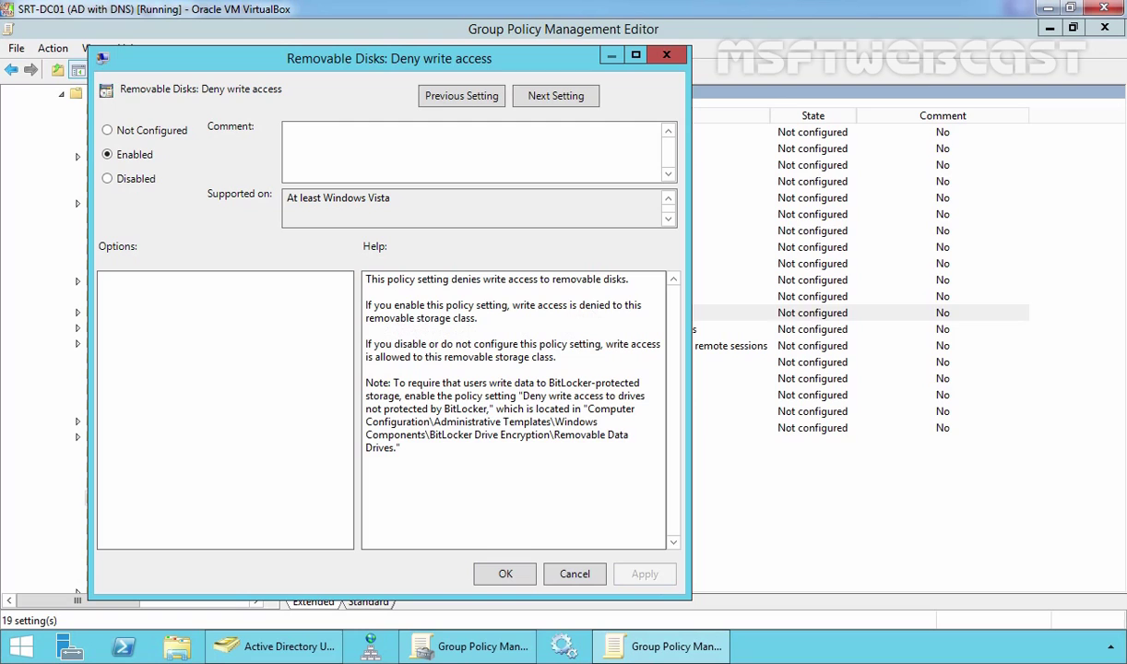
click(506, 574)
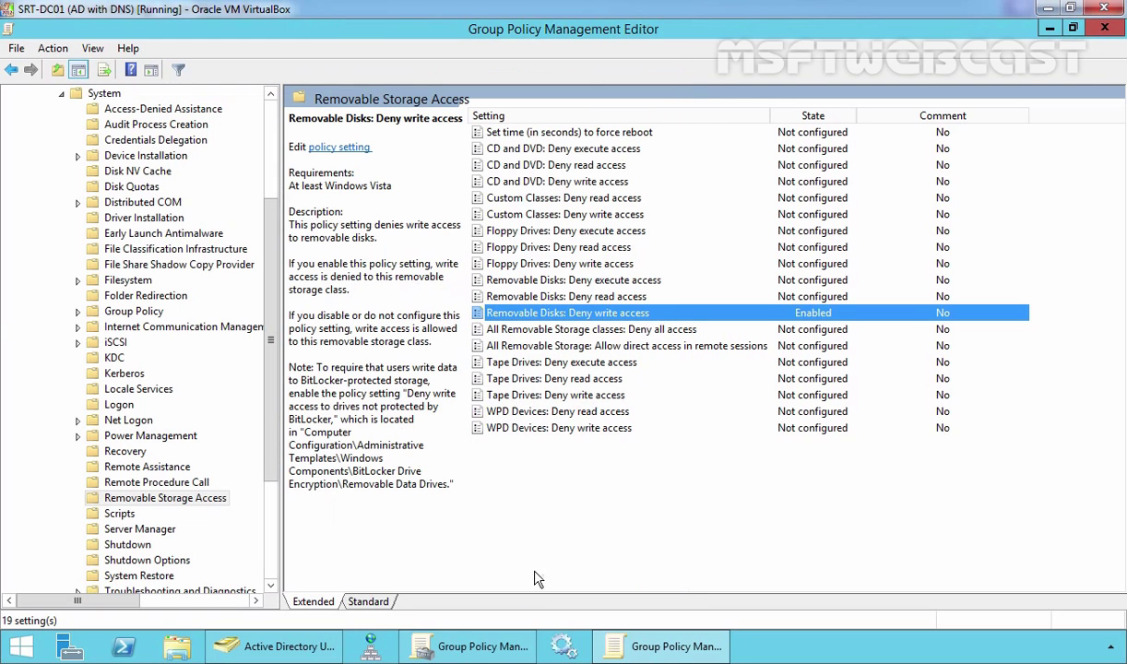
click(1107, 33)
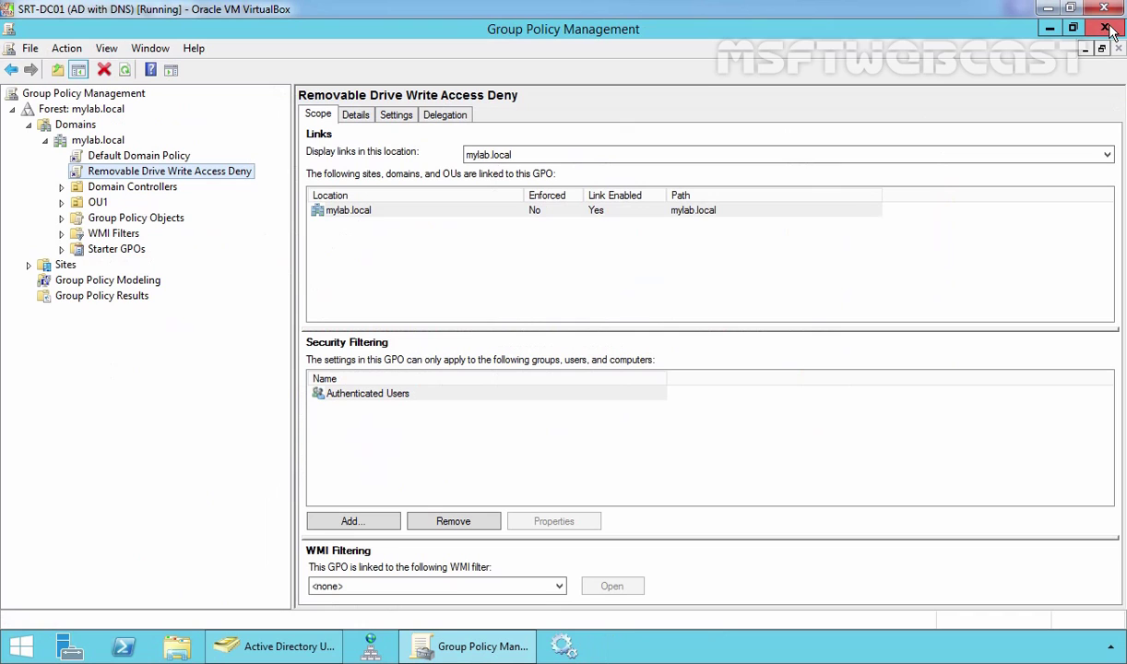
- Close GPMC, then run gpupdate /force in Command Prompt on the client and close it
click(1106, 28)
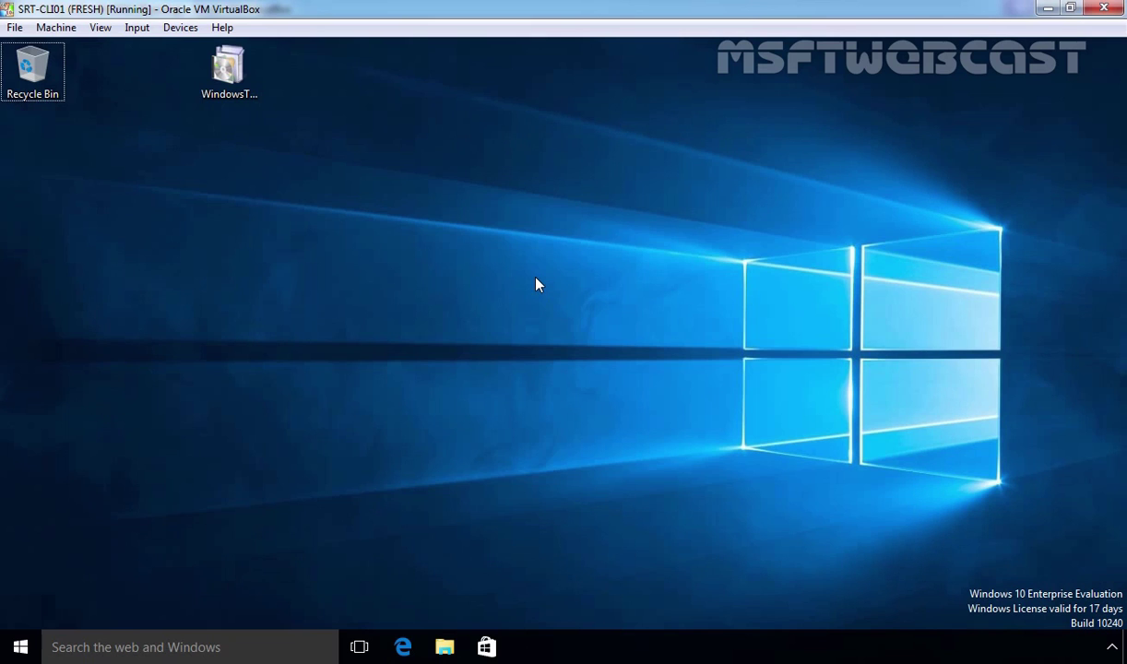
key(super+r)
text(cmd)
key(Return)
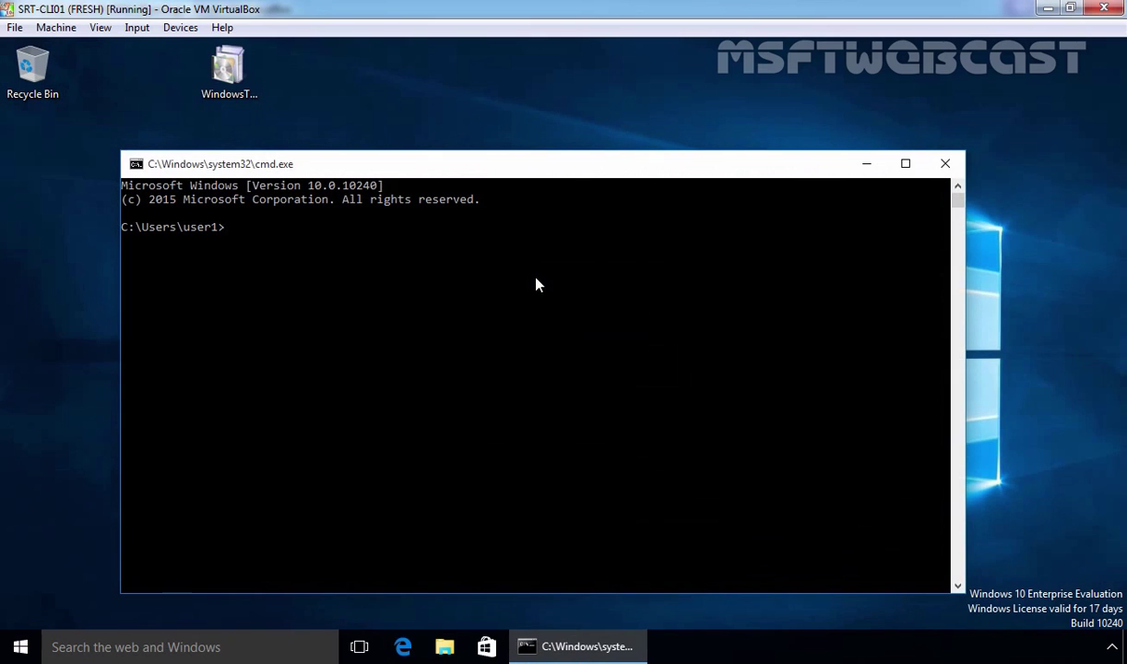
text(gpupdate /force)
key(Return)
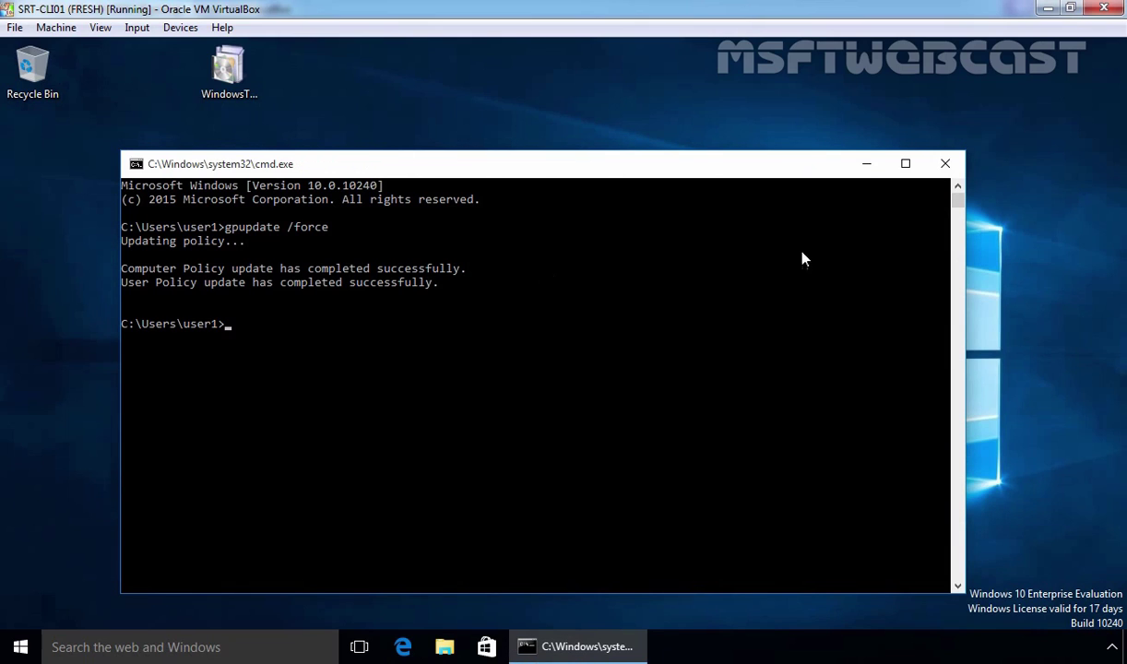
click(945, 163)
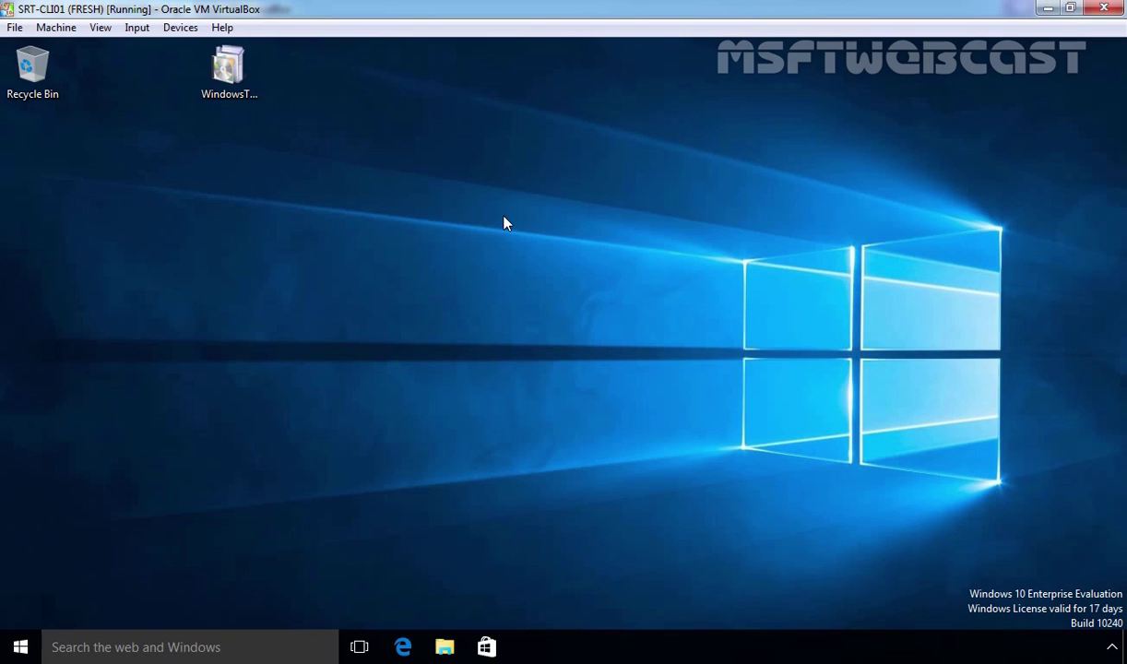
- Attach the SanDisk Cruzer Blade [0127] USB drive to the VM and view This PC in File Explorer
click(180, 33)
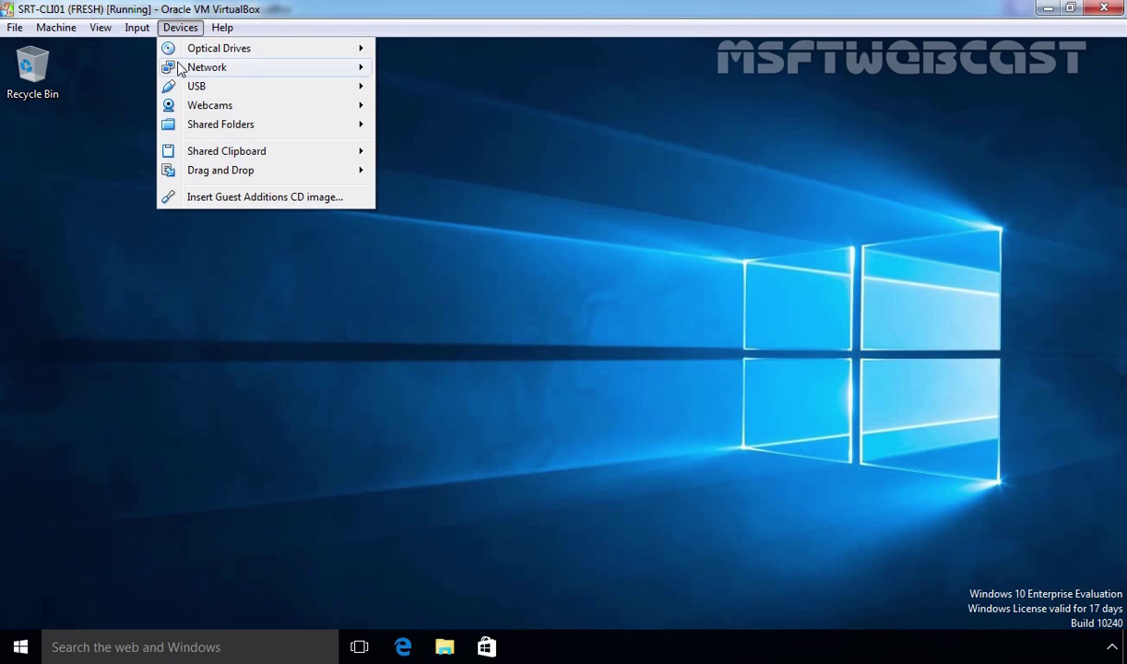
mouse_move(332, 92)
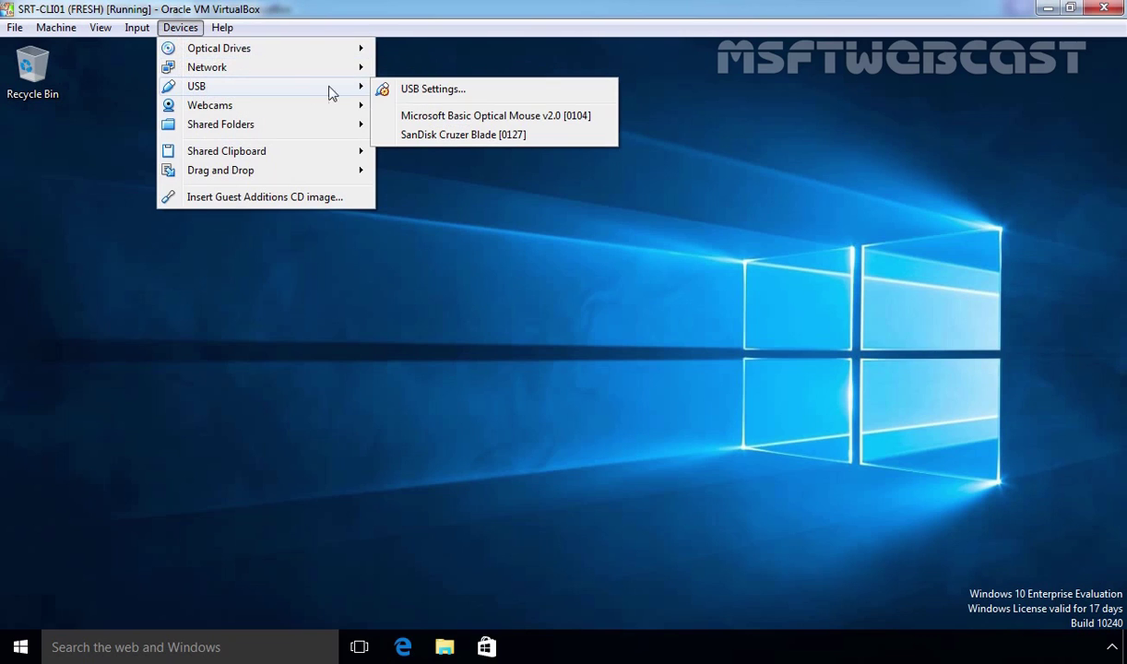
click(453, 135)
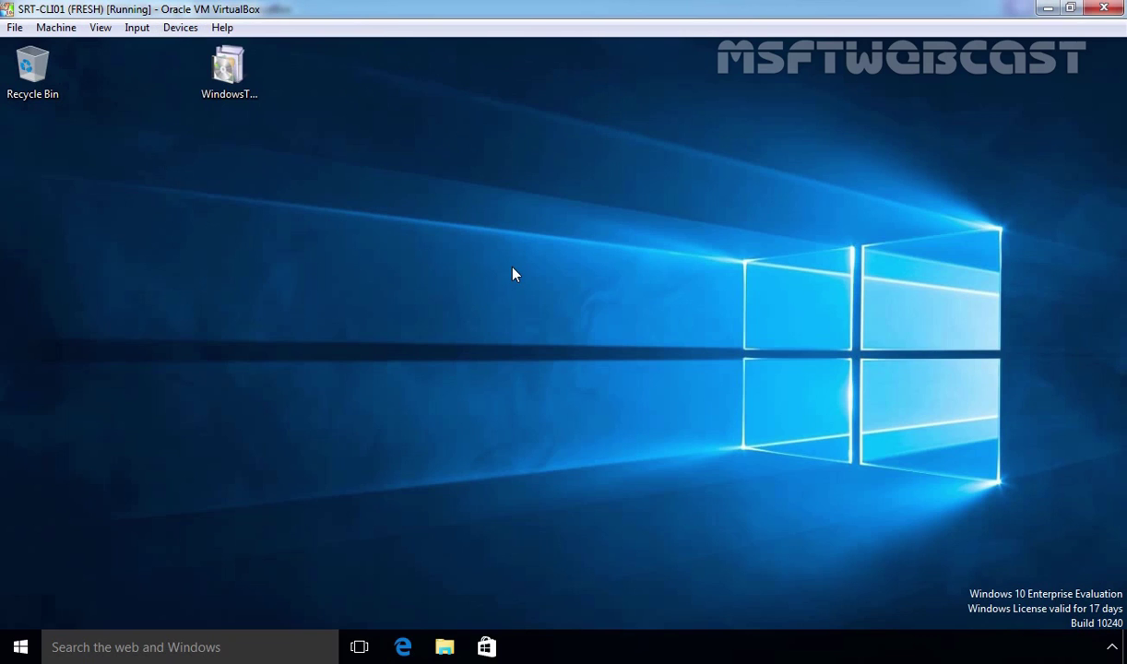
click(444, 647)
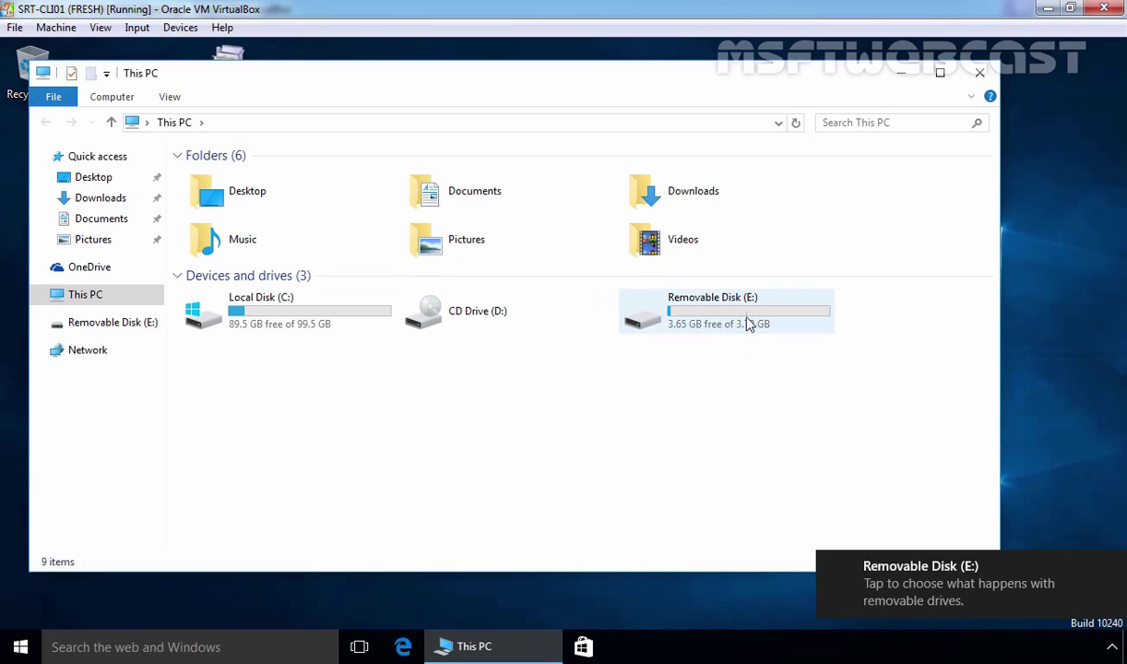
- Open Removable Disk (E:) and select both files, AdbeRdr11000_en_US and nmap-7.12-setup
double_click(749, 325)
drag(404, 287, 202, 167)
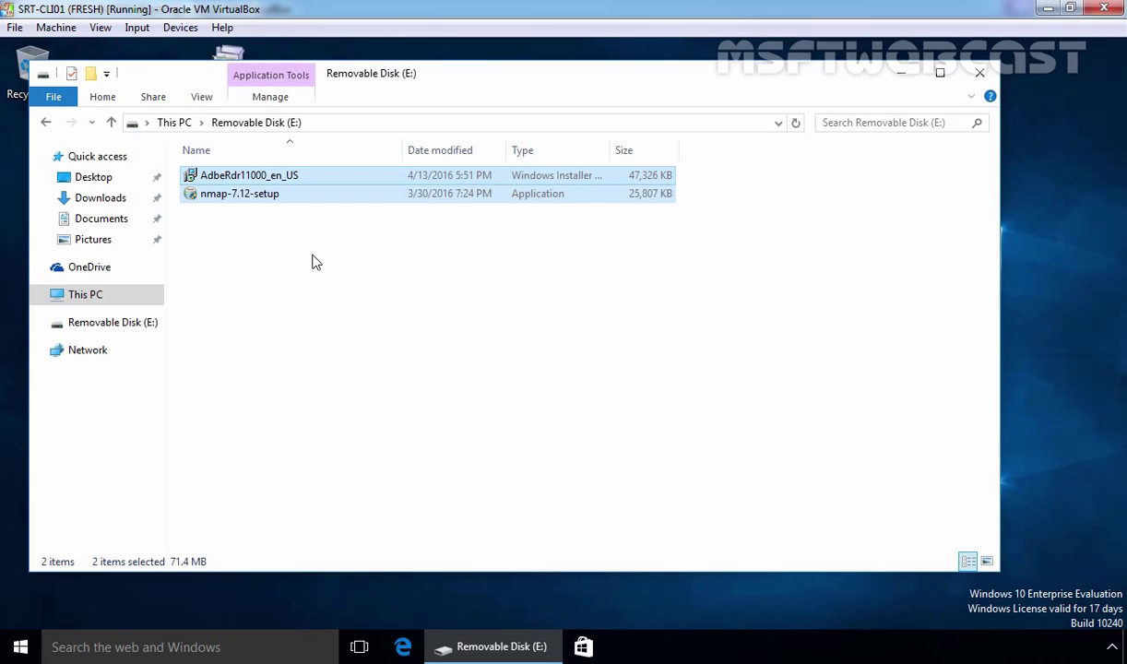
- Try creating a new text document on E:, continue past Access Denied, and decline the UAC prompt
right_click(309, 251)
mouse_move(389, 463)
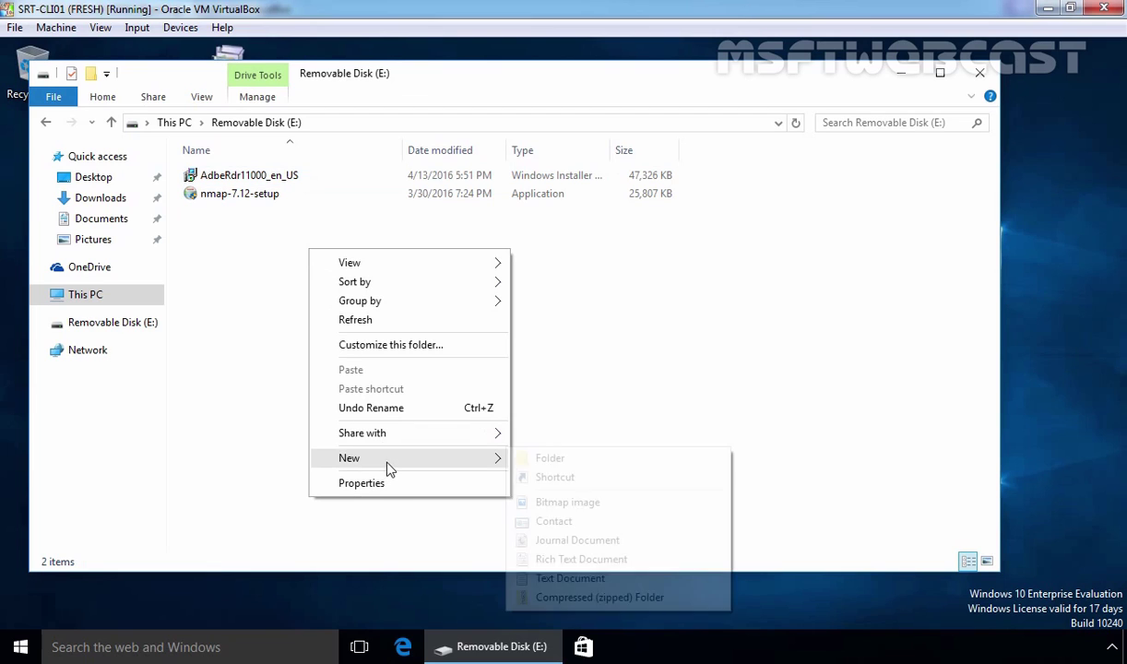
click(566, 580)
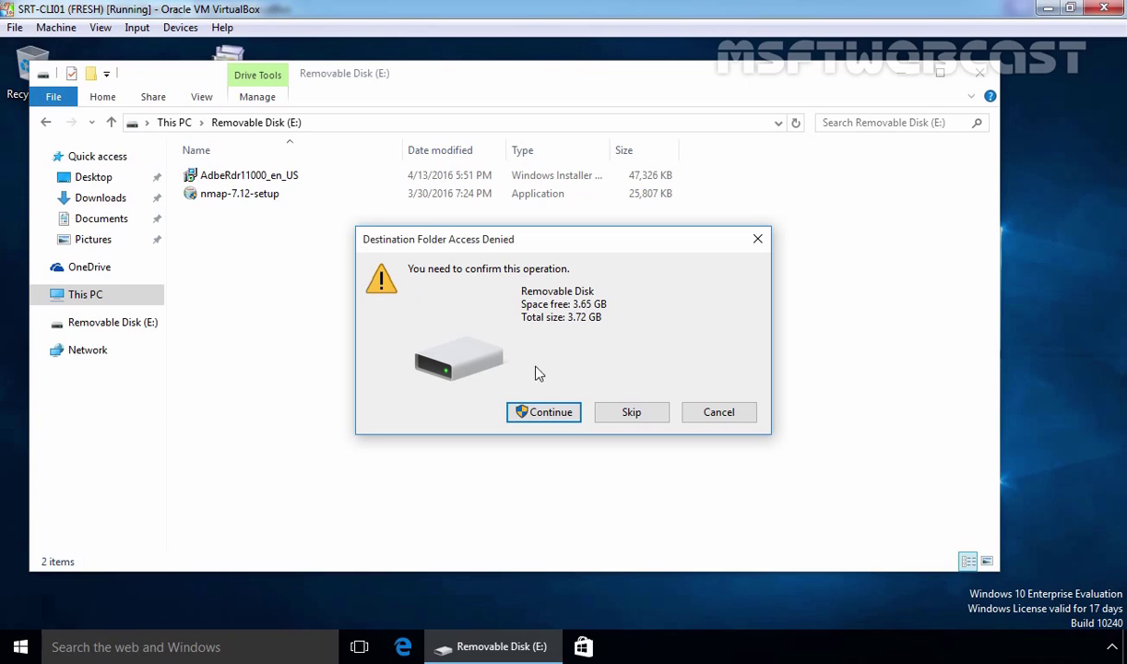
click(538, 415)
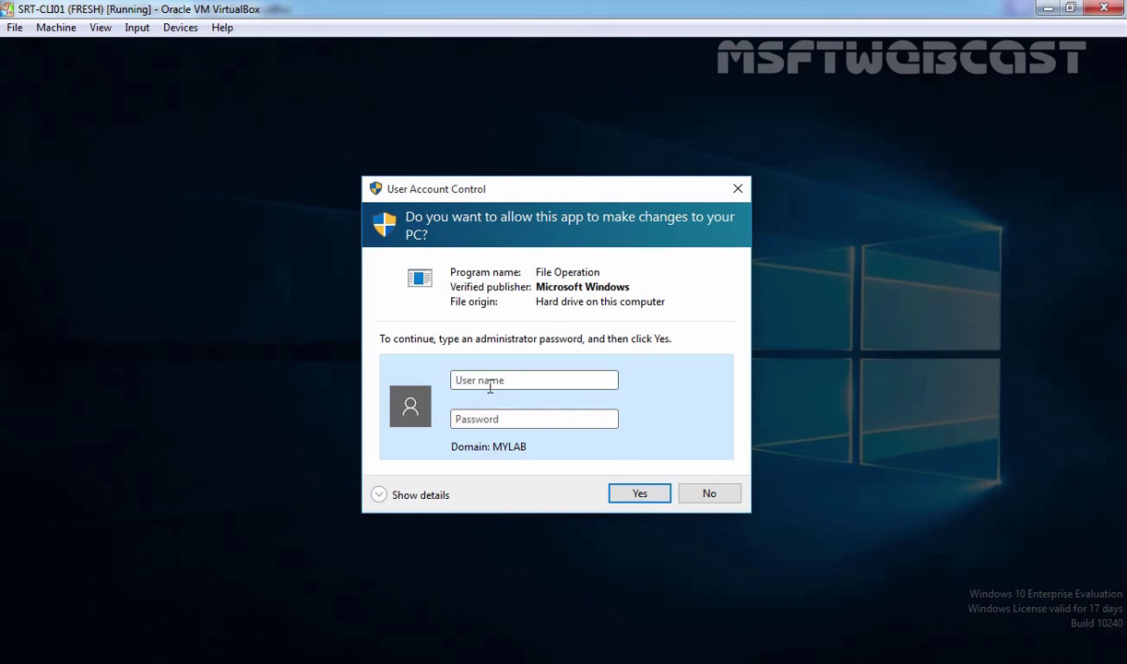
click(709, 493)
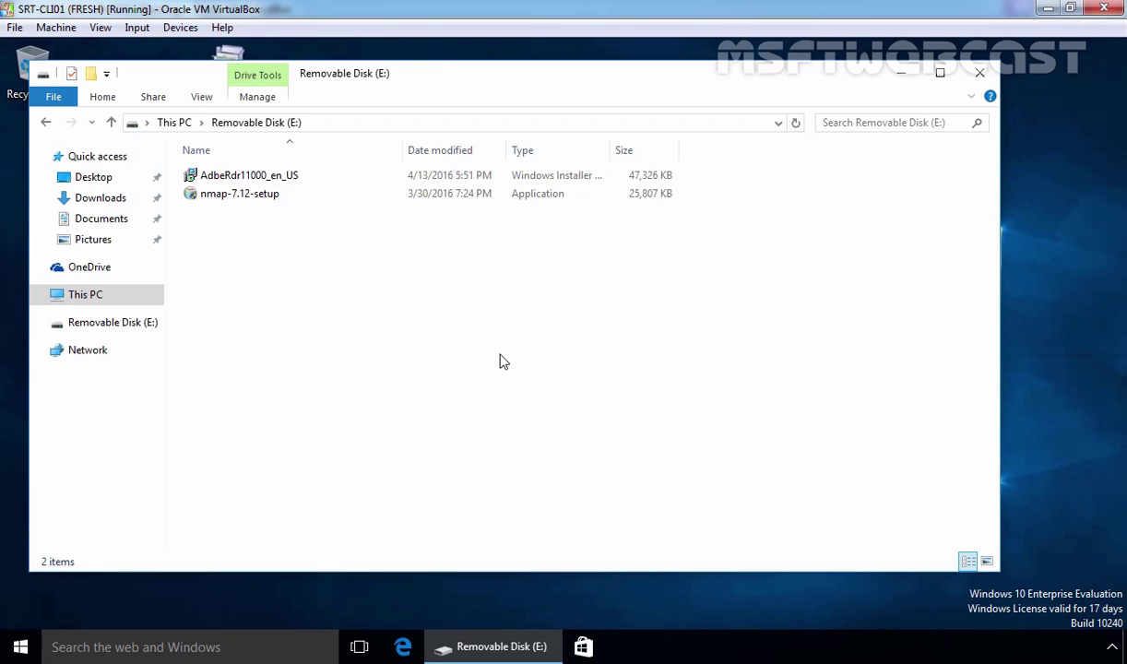
- Copy nmap-7.12-setup from the USB drive and paste it onto the desktop
click(248, 200)
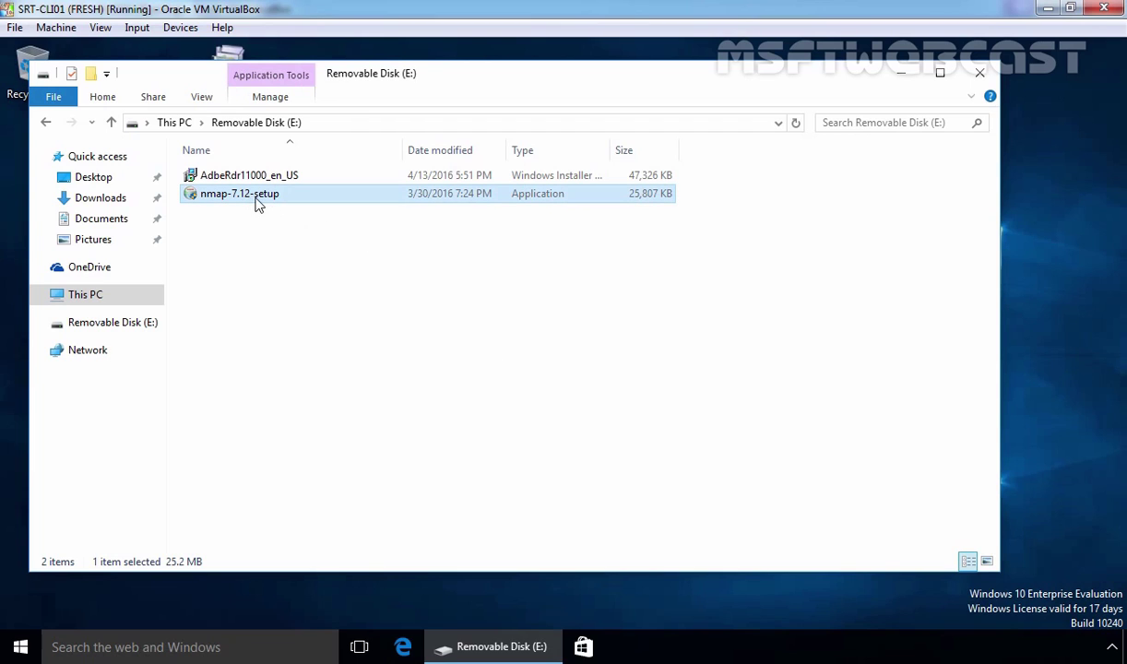
right_click(258, 205)
click(293, 341)
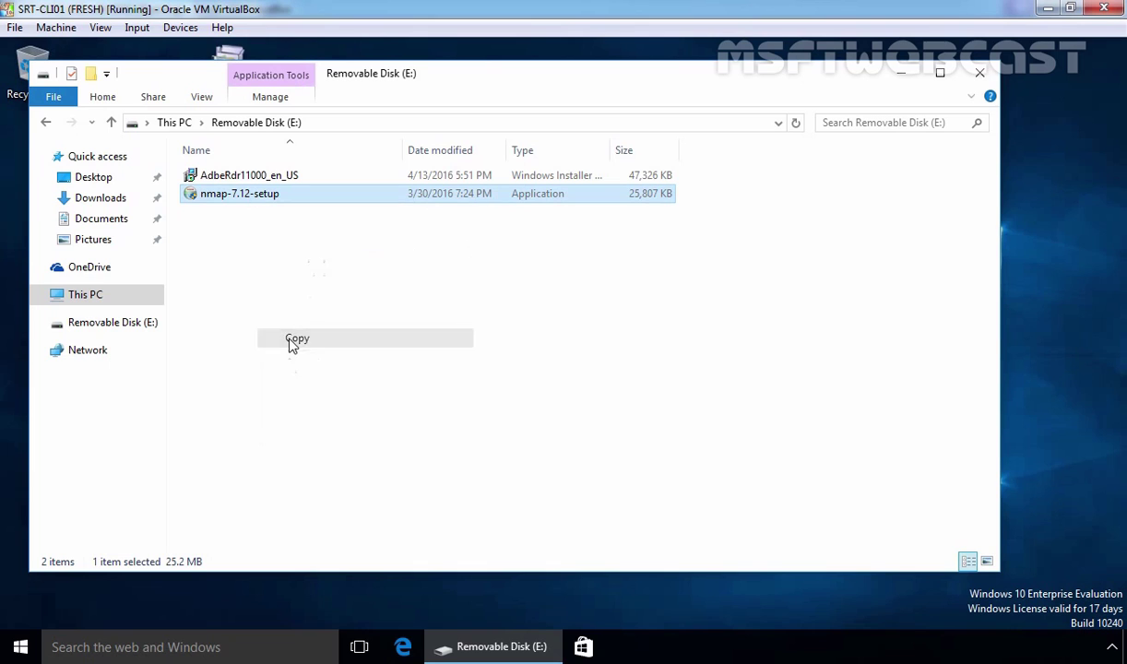
click(901, 73)
right_click(479, 211)
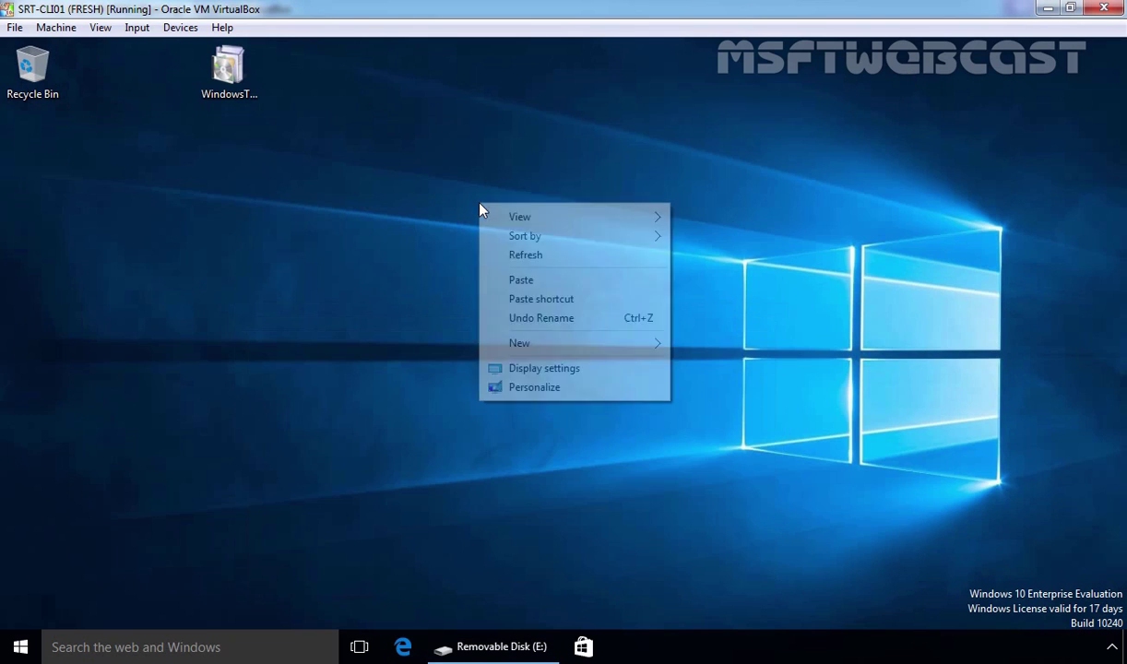
click(508, 281)
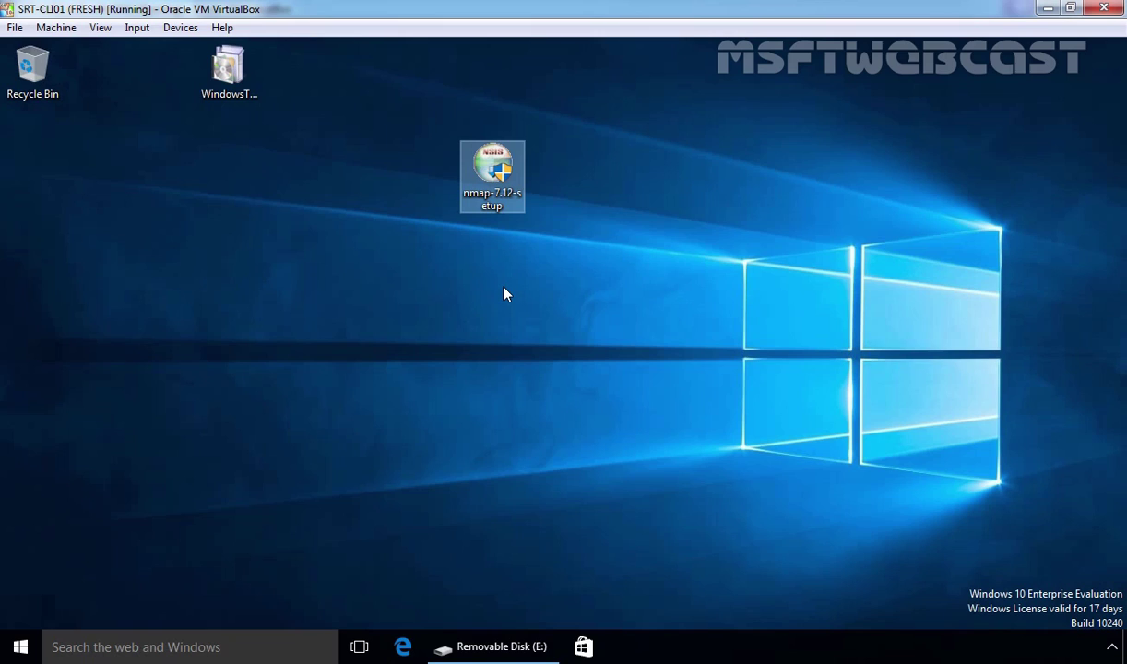